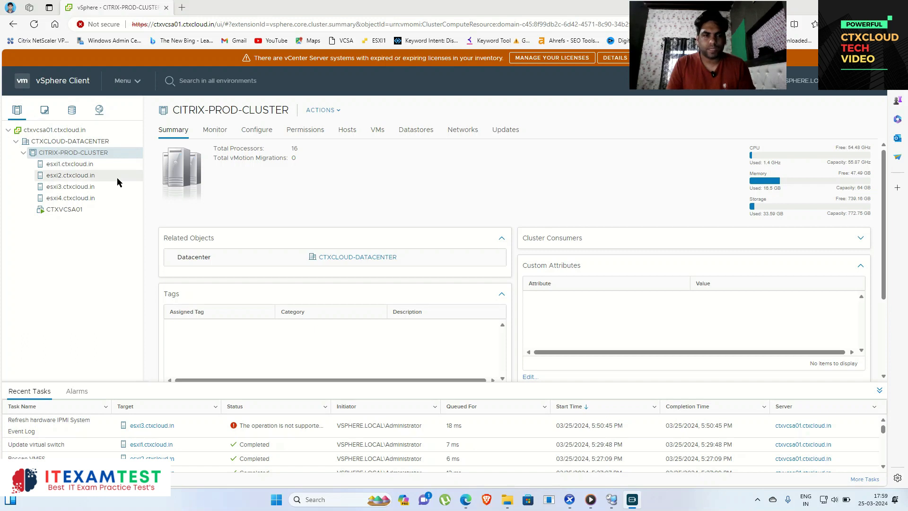
- Review the summary of host esxi1.ctxcloud.in, including its networking and storage hardware details
{"action": "left_click", "coordinate": [101, 164]}
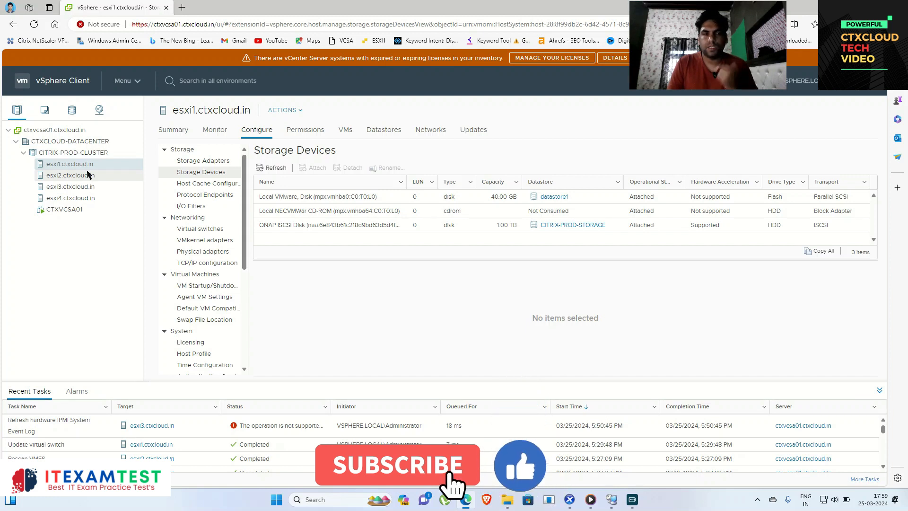
{"action": "left_click", "coordinate": [173, 129]}
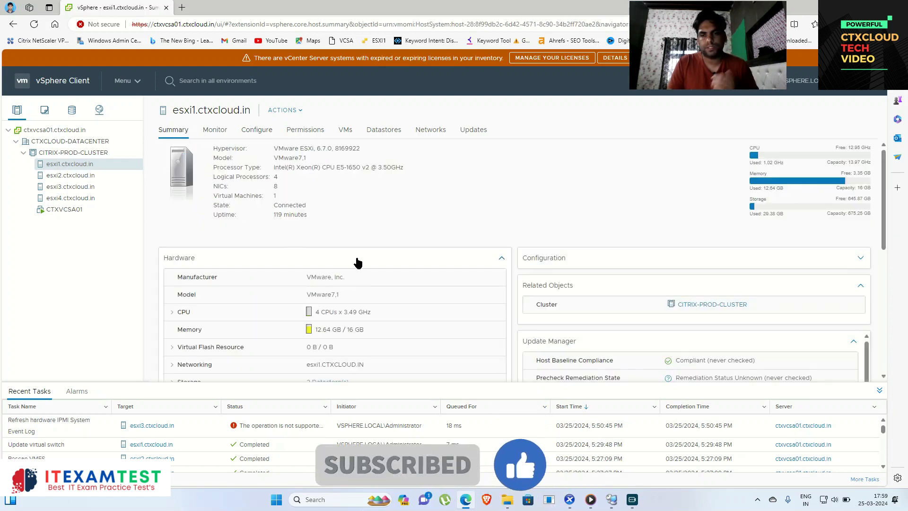
{"action": "scroll", "coordinate": [261, 311], "scroll_direction": "down", "scroll_amount": 1}
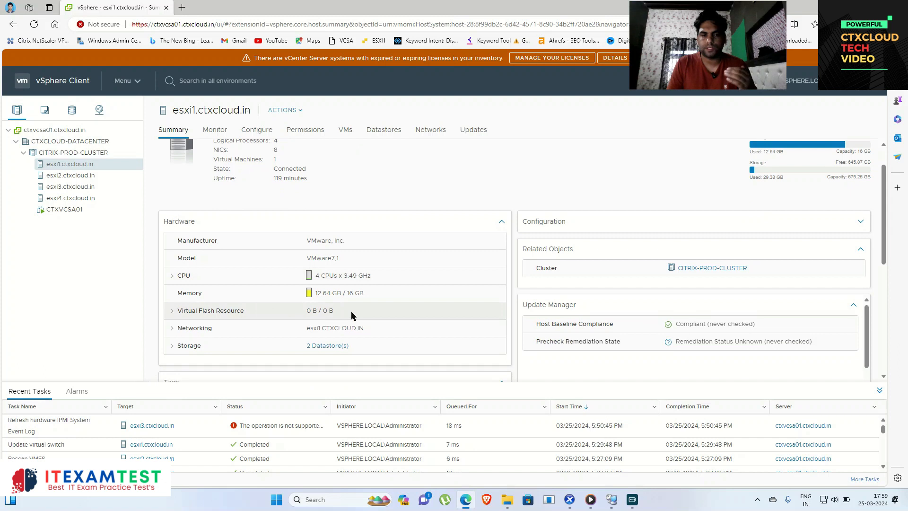
{"action": "left_click", "coordinate": [174, 329]}
{"action": "scroll", "coordinate": [309, 300], "scroll_direction": "down", "scroll_amount": 3}
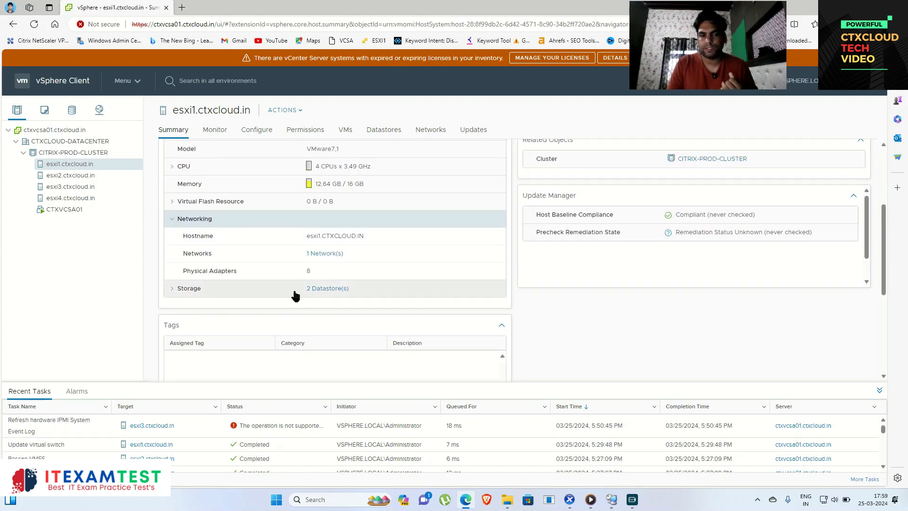
{"action": "scroll", "coordinate": [294, 296], "scroll_direction": "up", "scroll_amount": 3}
{"action": "left_click", "coordinate": [181, 293]}
{"action": "scroll", "coordinate": [340, 305], "scroll_direction": "up", "scroll_amount": 3}
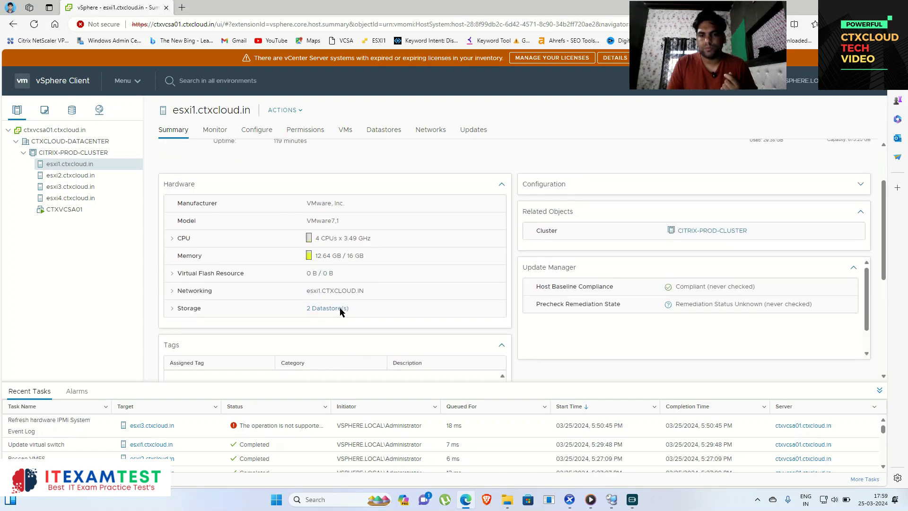
{"action": "scroll", "coordinate": [333, 307], "scroll_direction": "up", "scroll_amount": 1}
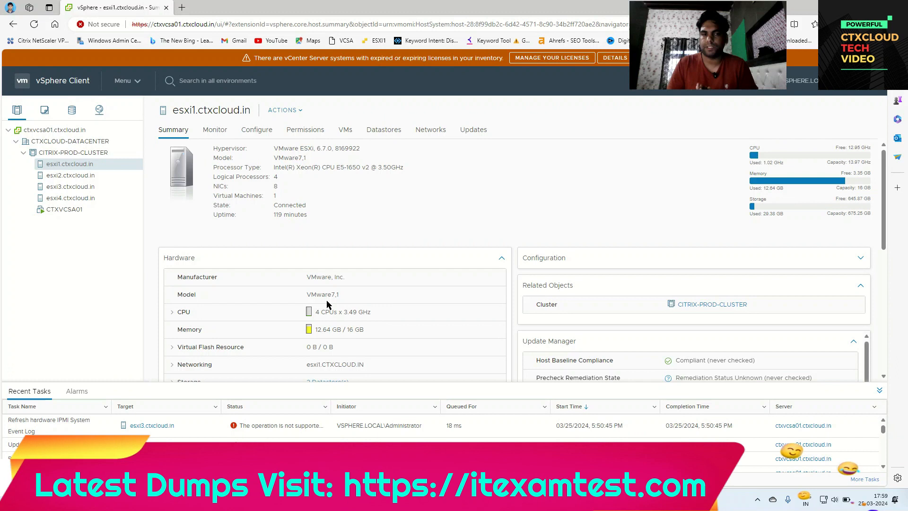
- Examine the monitoring data of esxi1.ctxcloud.in: all issues, tasks, and the performance overview charts for CPU, memory and disk
{"action": "left_click", "coordinate": [215, 132]}
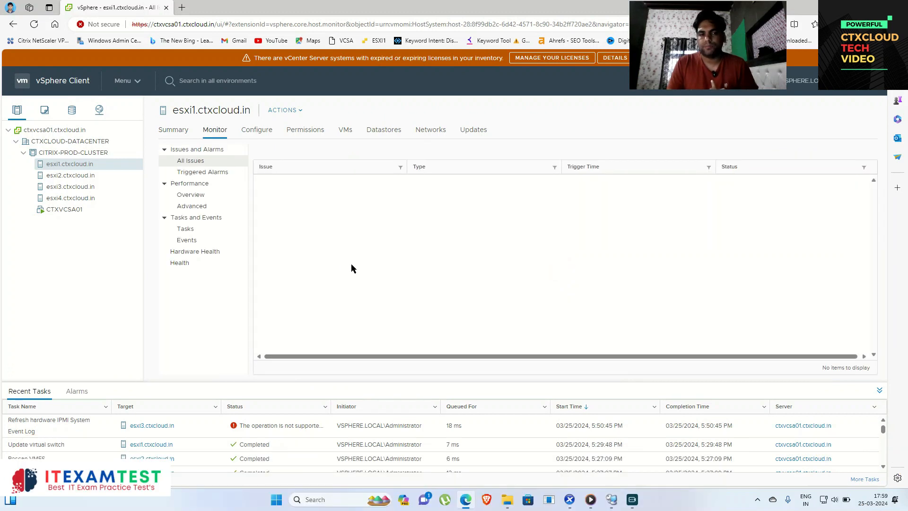
{"action": "left_click", "coordinate": [191, 230]}
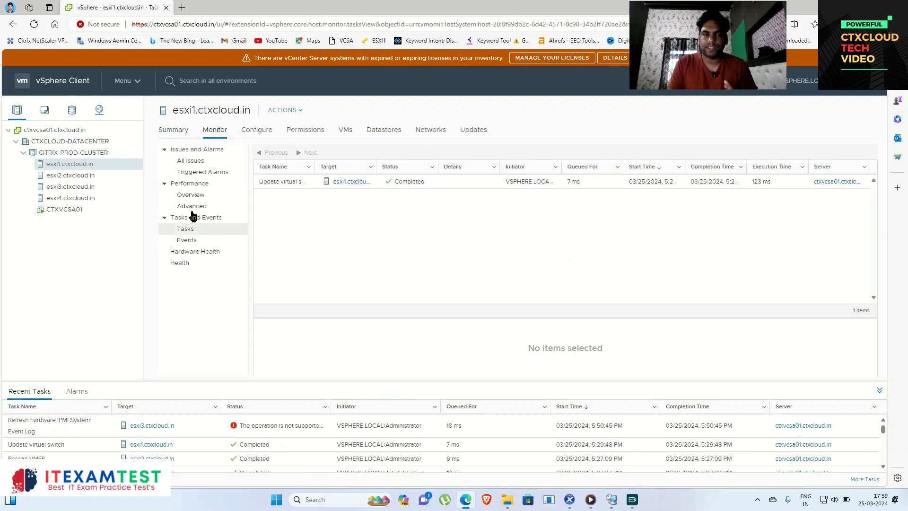
{"action": "left_click", "coordinate": [191, 162]}
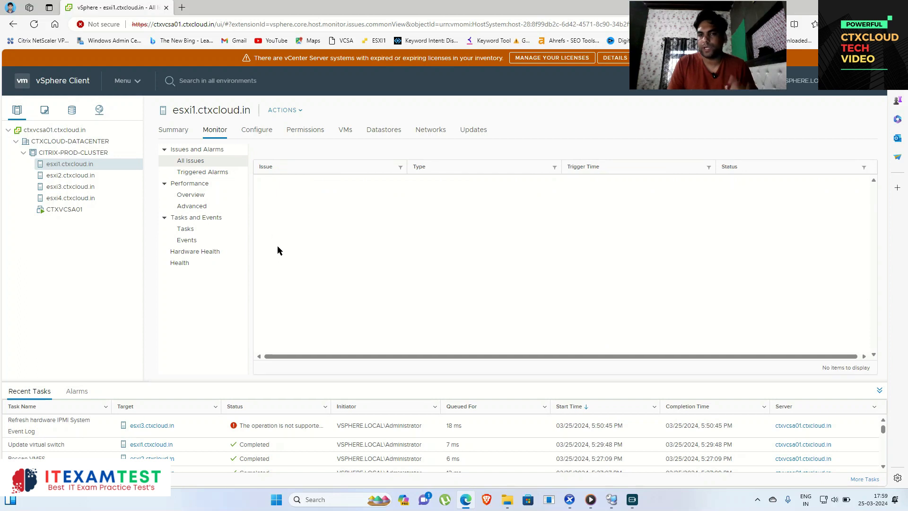
{"action": "left_click", "coordinate": [183, 239]}
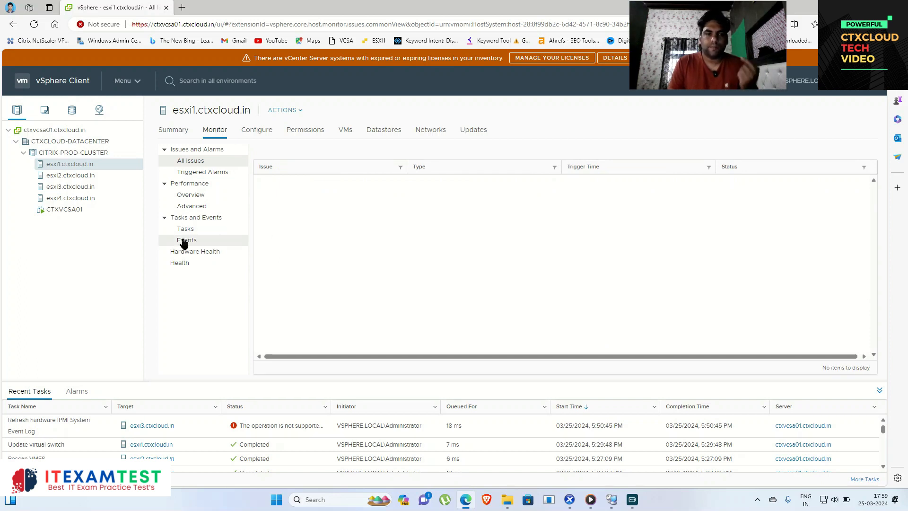
{"action": "left_click", "coordinate": [185, 230]}
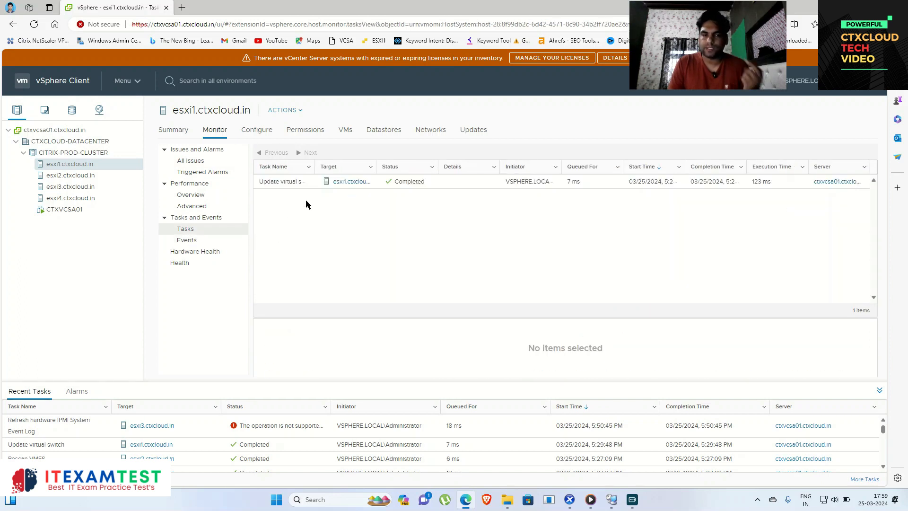
{"action": "left_click", "coordinate": [192, 195]}
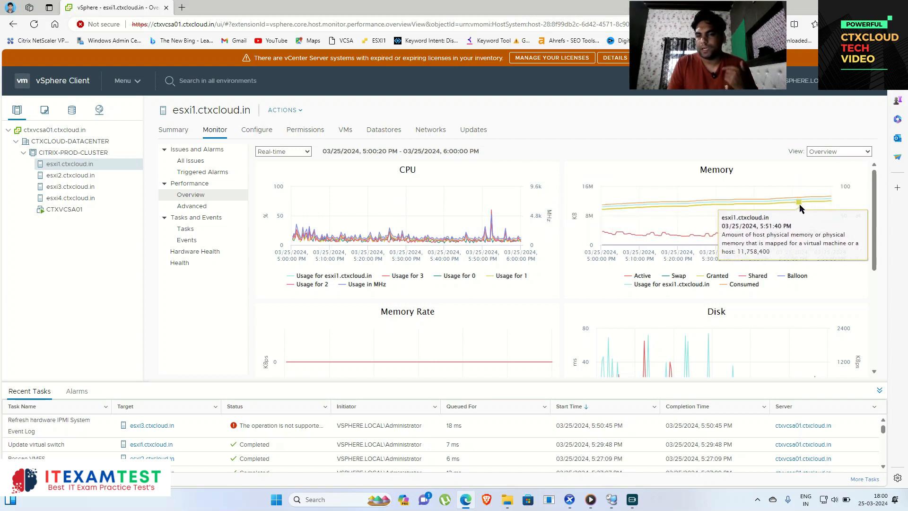
{"action": "scroll", "coordinate": [771, 260], "scroll_direction": "down", "scroll_amount": 1}
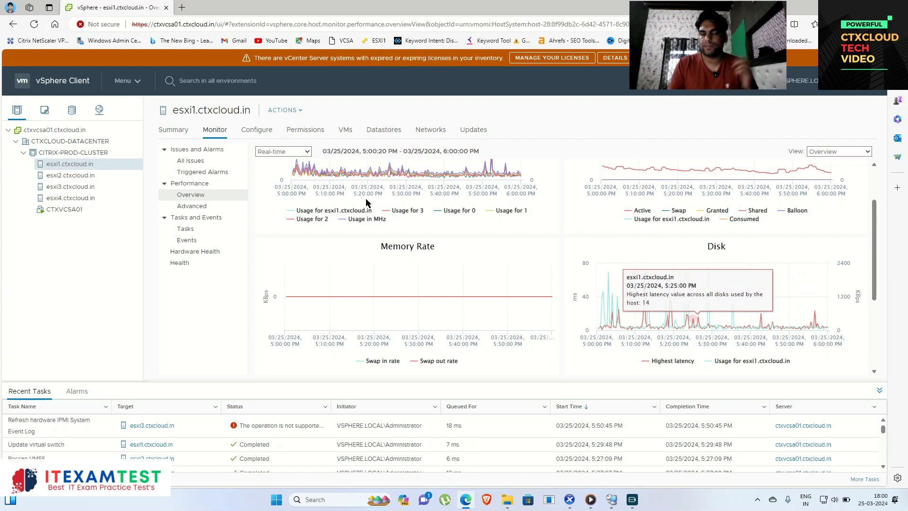
- Revisit the summary and issues of esxi1.ctxcloud.in, and inspect its storage adapters and datastores
{"action": "left_click", "coordinate": [183, 132]}
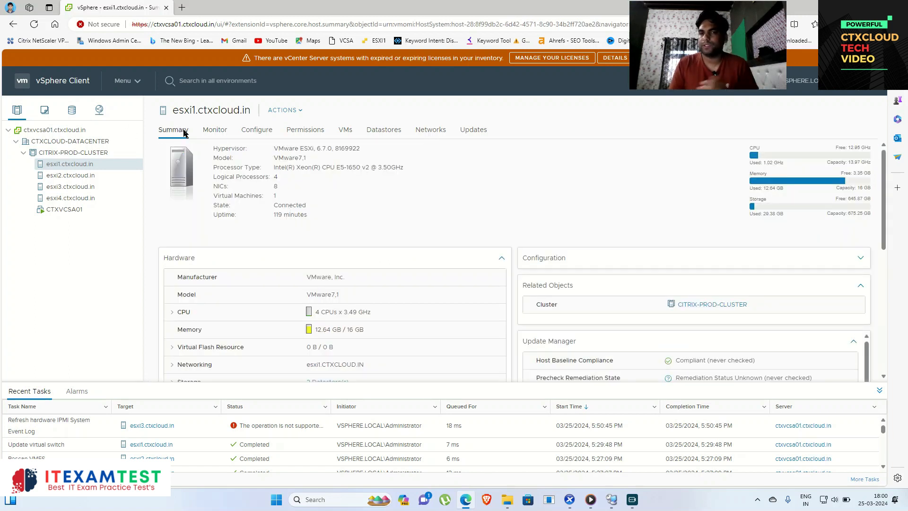
{"action": "left_click", "coordinate": [215, 133]}
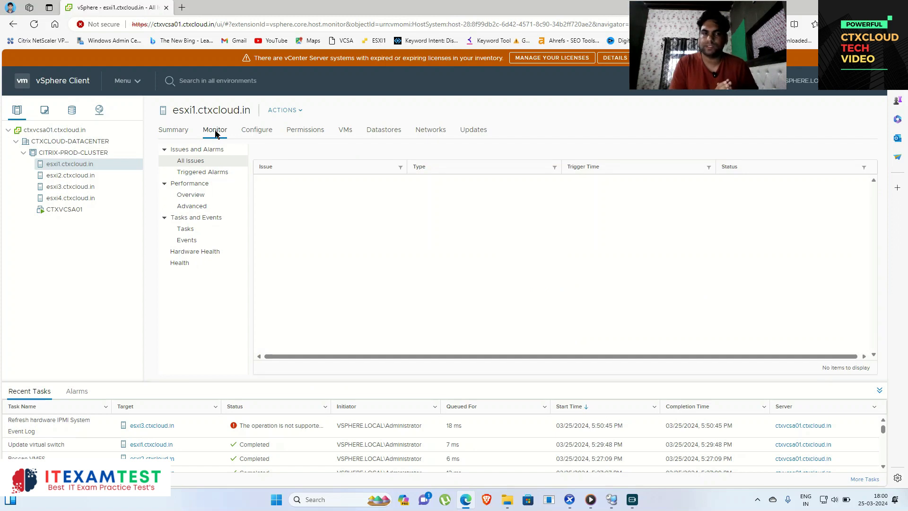
{"action": "left_click", "coordinate": [257, 129]}
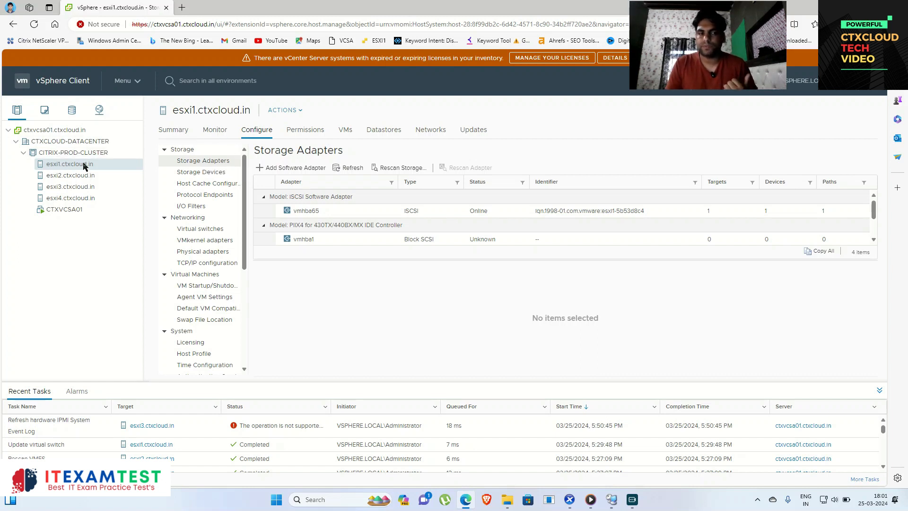
{"action": "left_click", "coordinate": [374, 130]}
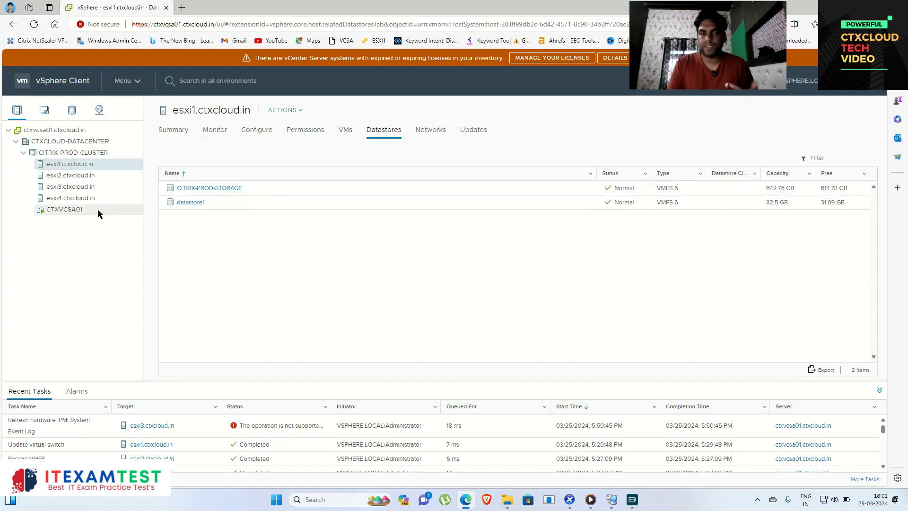
- Check the datastores of esxi4.ctxcloud.in, and view the summary and connected hosts of the CITRIX-PROD-STORAGE datastore
{"action": "left_click", "coordinate": [87, 201]}
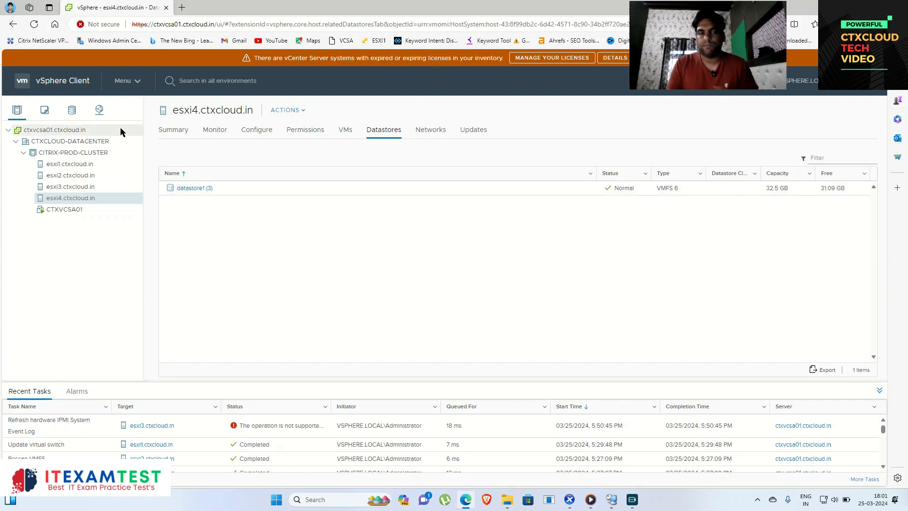
{"action": "left_click", "coordinate": [72, 110]}
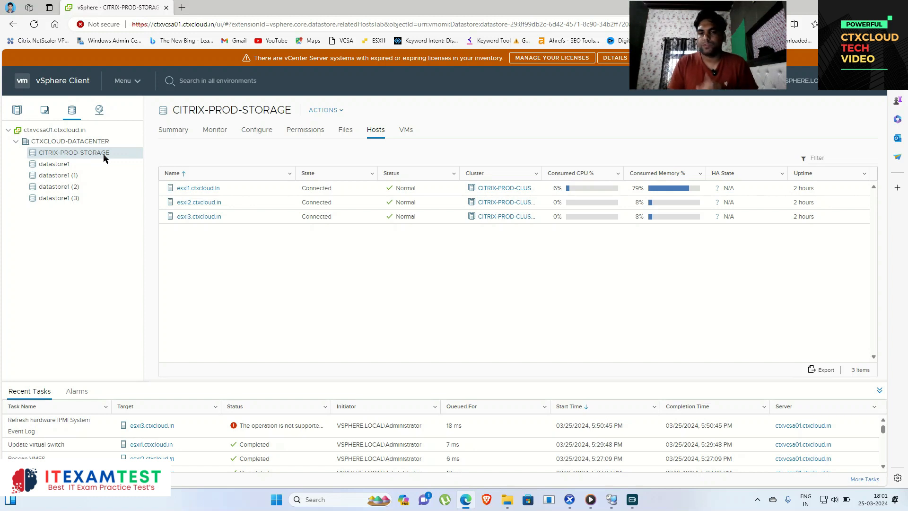
{"action": "left_click", "coordinate": [170, 132]}
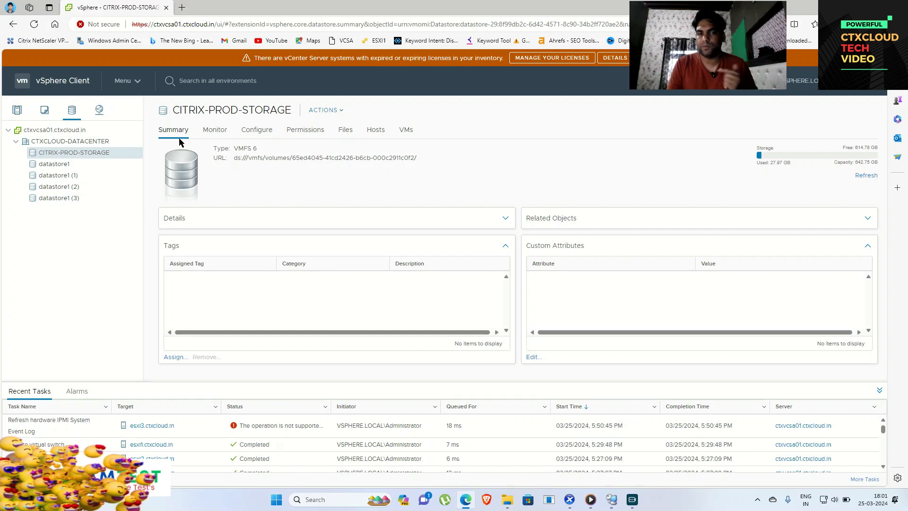
{"action": "left_click", "coordinate": [373, 133]}
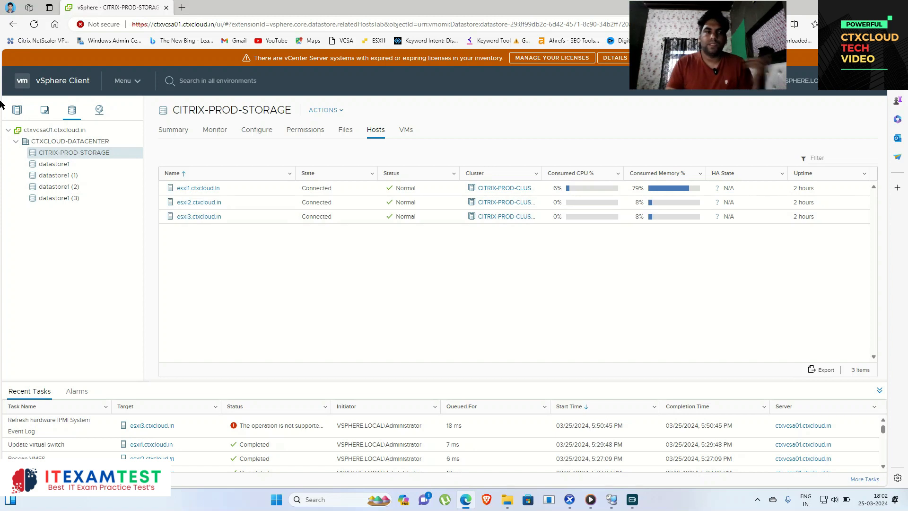
- Inspect the storage devices and storage adapters of esxi4.ctxcloud.in, and compare its adapters with those of esxi1.ctxcloud.in
{"action": "left_click", "coordinate": [18, 111]}
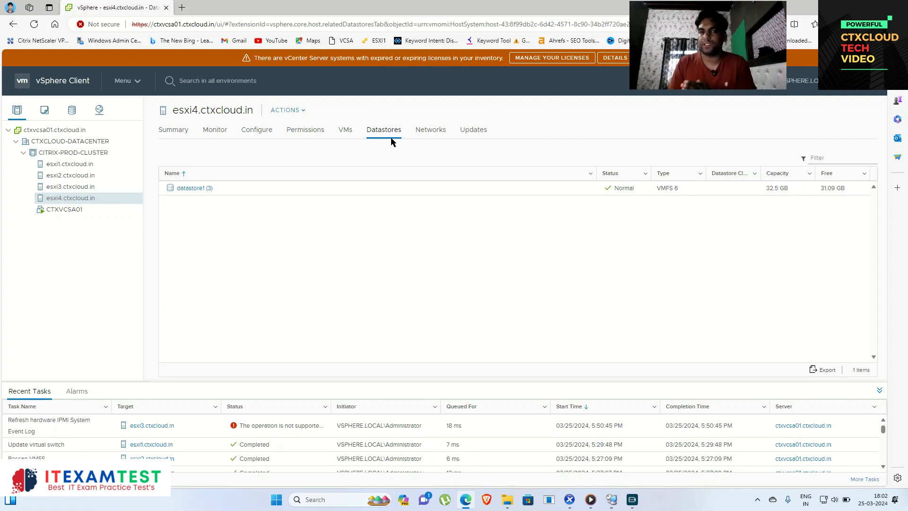
{"action": "left_click", "coordinate": [263, 132]}
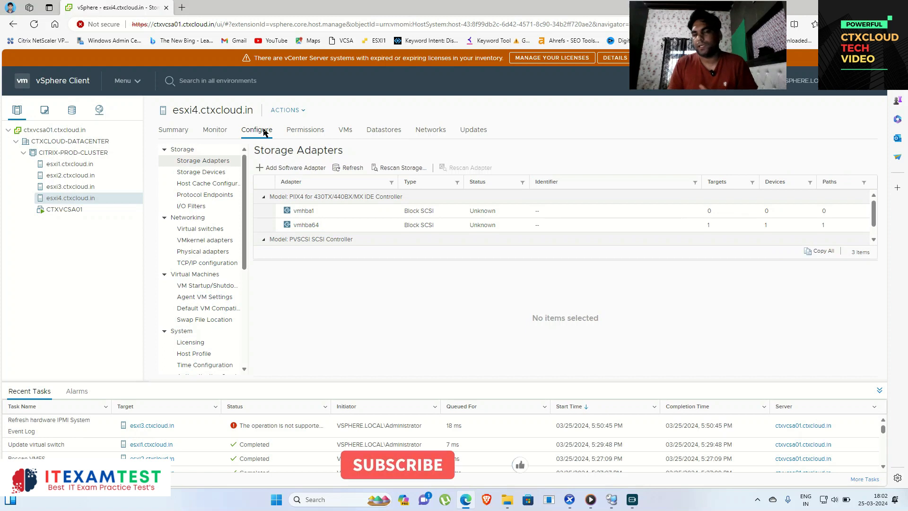
{"action": "left_click", "coordinate": [201, 174]}
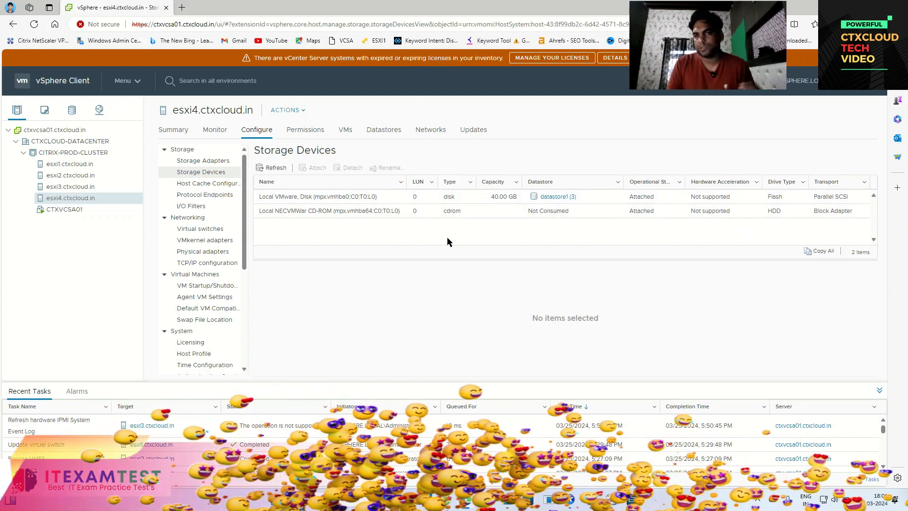
{"action": "left_click", "coordinate": [211, 161]}
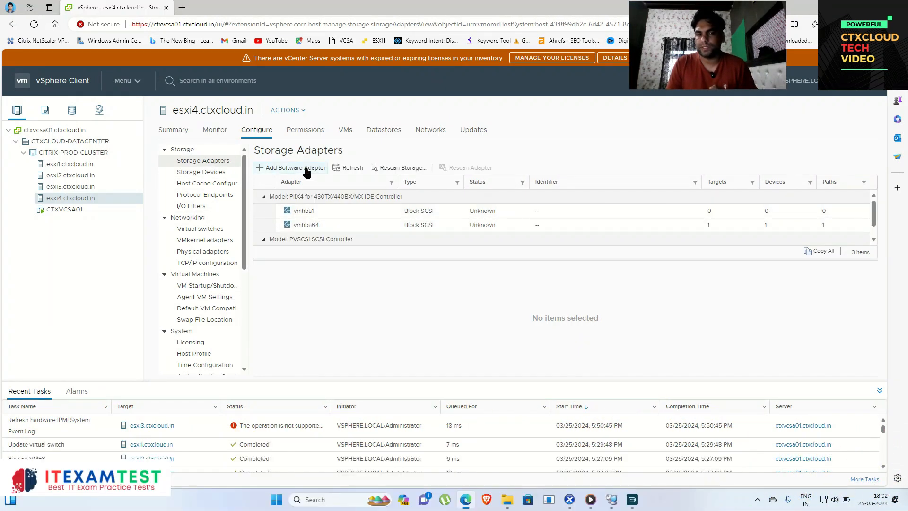
{"action": "scroll", "coordinate": [387, 237], "scroll_direction": "down", "scroll_amount": 1}
{"action": "scroll", "coordinate": [384, 217], "scroll_direction": "up", "scroll_amount": 1}
{"action": "scroll", "coordinate": [380, 217], "scroll_direction": "down", "scroll_amount": 1}
{"action": "scroll", "coordinate": [378, 203], "scroll_direction": "up", "scroll_amount": 1}
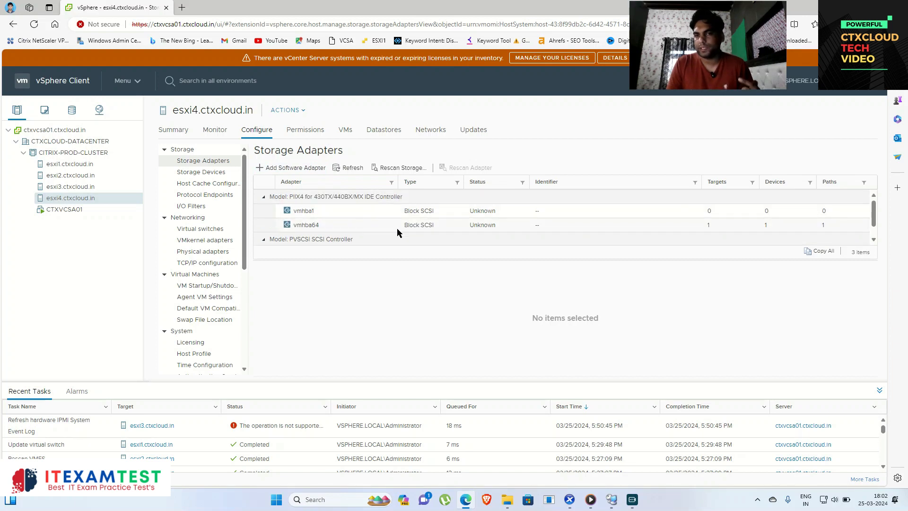
{"action": "left_click", "coordinate": [57, 165]}
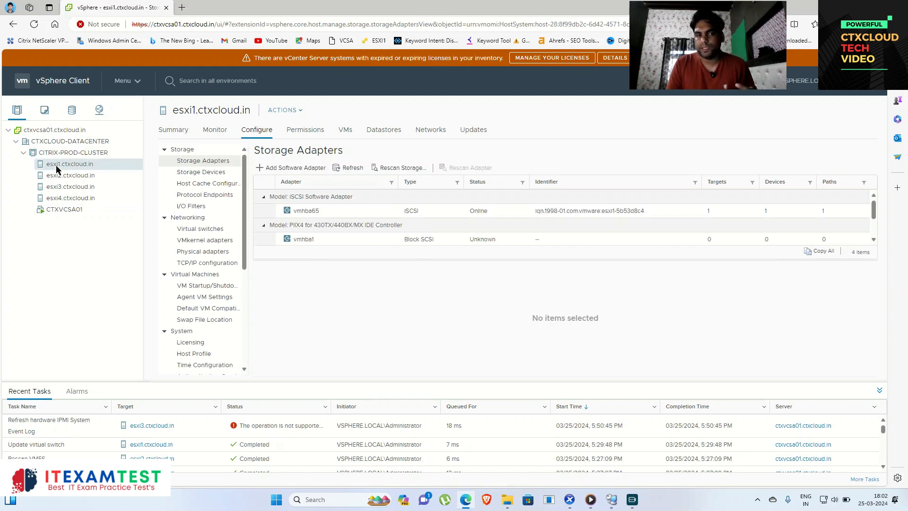
{"action": "scroll", "coordinate": [482, 226], "scroll_direction": "down", "scroll_amount": 1}
{"action": "scroll", "coordinate": [476, 220], "scroll_direction": "up", "scroll_amount": 1}
- Add a software iSCSI adapter to host esxi4.ctxcloud.in
{"action": "left_click", "coordinate": [90, 198]}
{"action": "scroll", "coordinate": [350, 213], "scroll_direction": "down", "scroll_amount": 1}
{"action": "scroll", "coordinate": [356, 217], "scroll_direction": "up", "scroll_amount": 1}
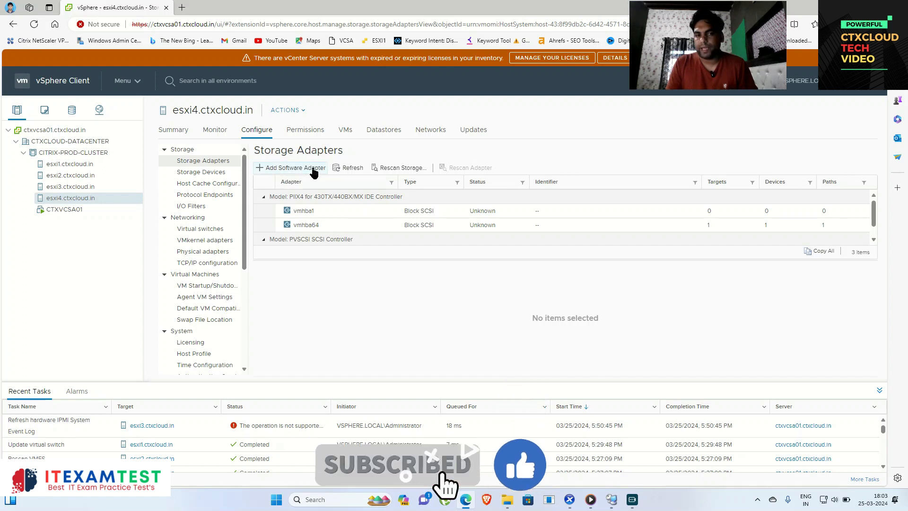
{"action": "left_click", "coordinate": [284, 172]}
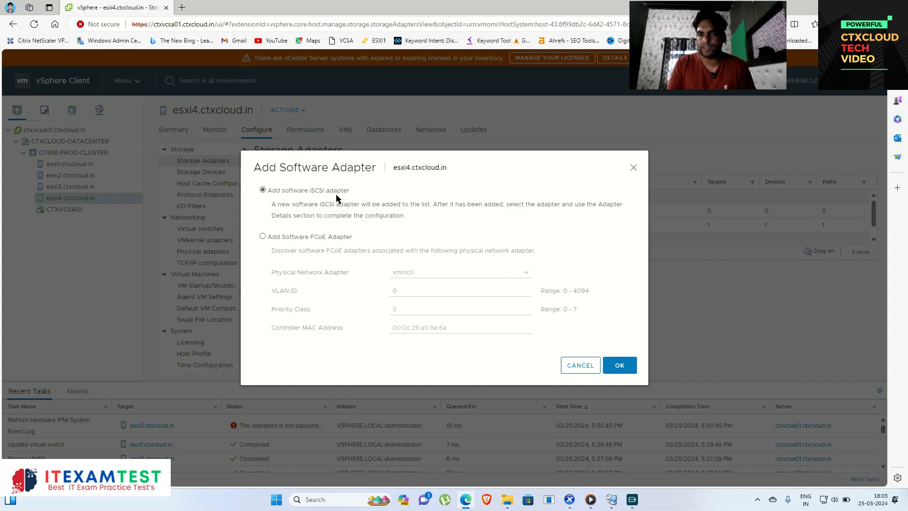
{"action": "left_click", "coordinate": [624, 364]}
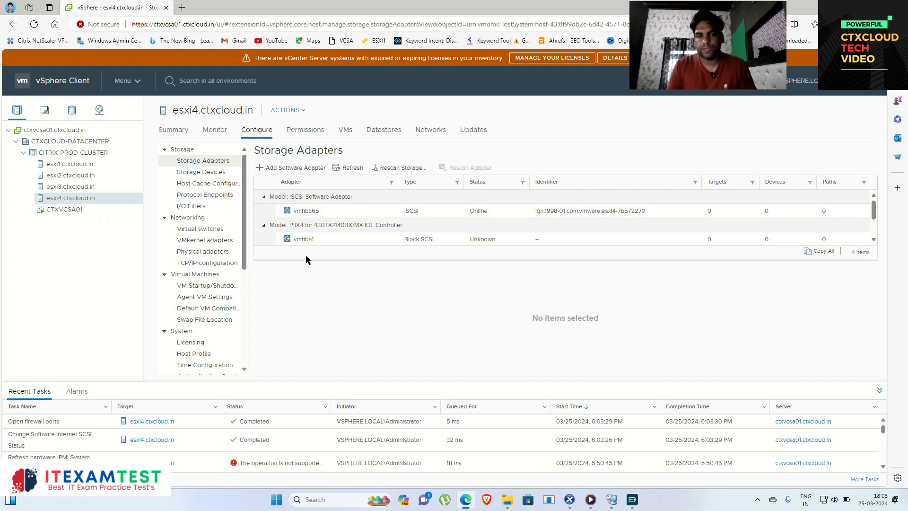
- Check esxi4's storage devices, and review the iSCSI software adapter's properties, devices, paths, dynamic and static discovery, port binding and advanced options
{"action": "left_click", "coordinate": [202, 172]}
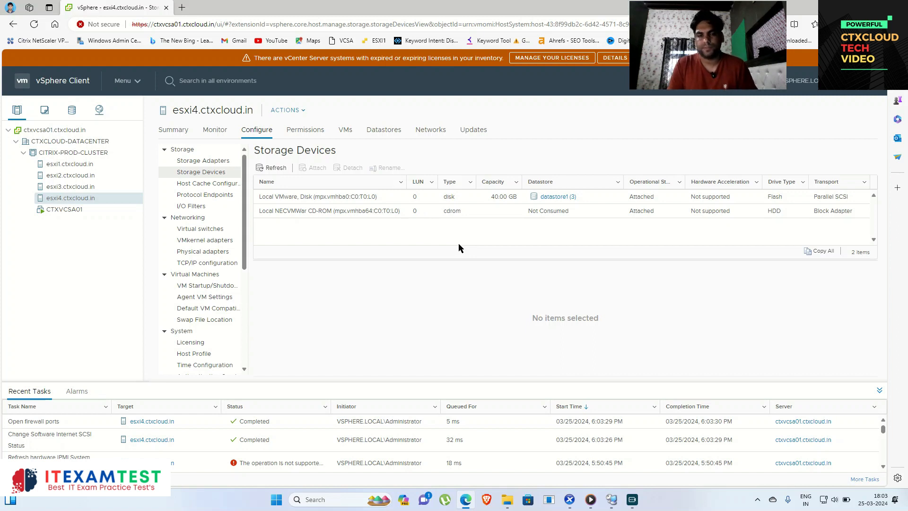
{"action": "left_click", "coordinate": [216, 162]}
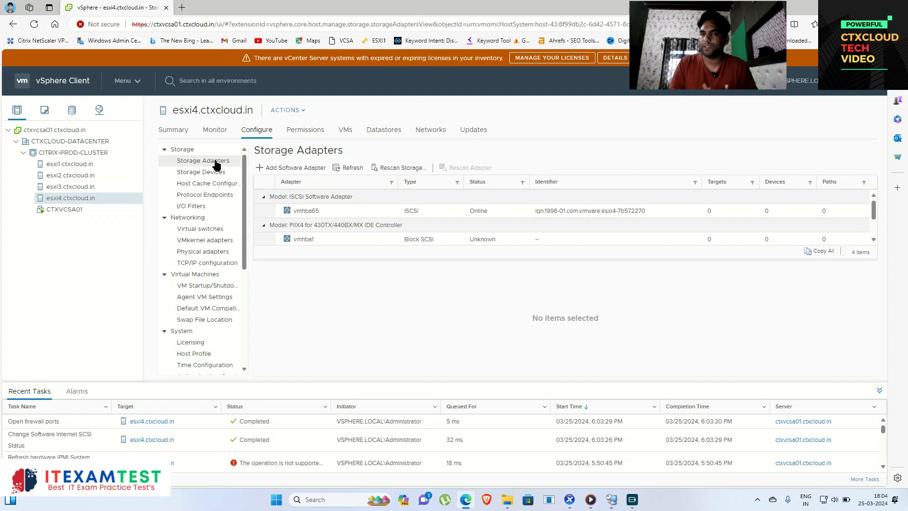
{"action": "left_click", "coordinate": [334, 211]}
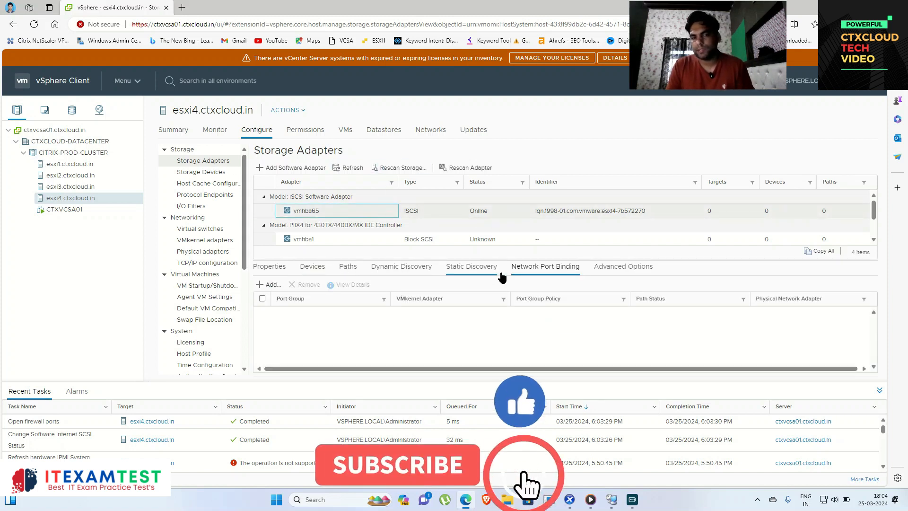
{"action": "left_click", "coordinate": [286, 267]}
{"action": "left_click", "coordinate": [314, 267]}
{"action": "left_click", "coordinate": [348, 267]}
{"action": "left_click", "coordinate": [401, 267]}
{"action": "left_click", "coordinate": [467, 272]}
{"action": "left_click", "coordinate": [524, 270]}
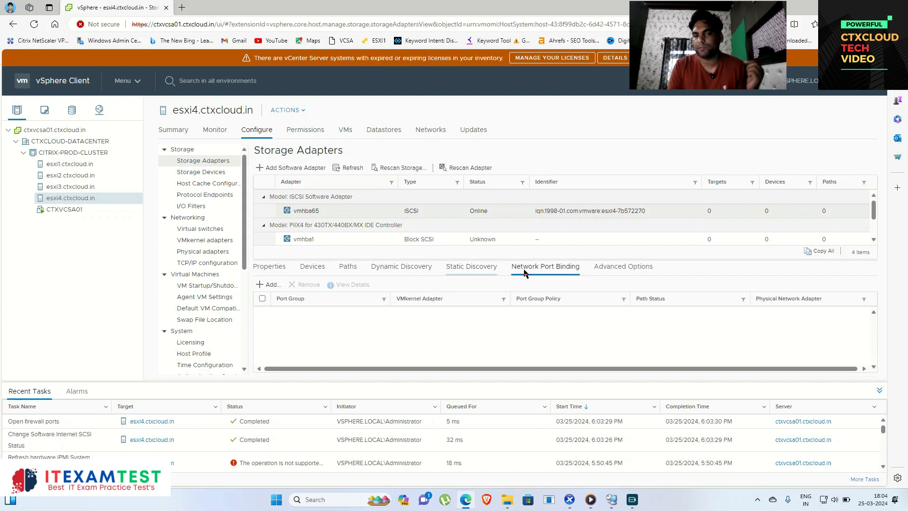
{"action": "left_click", "coordinate": [602, 266]}
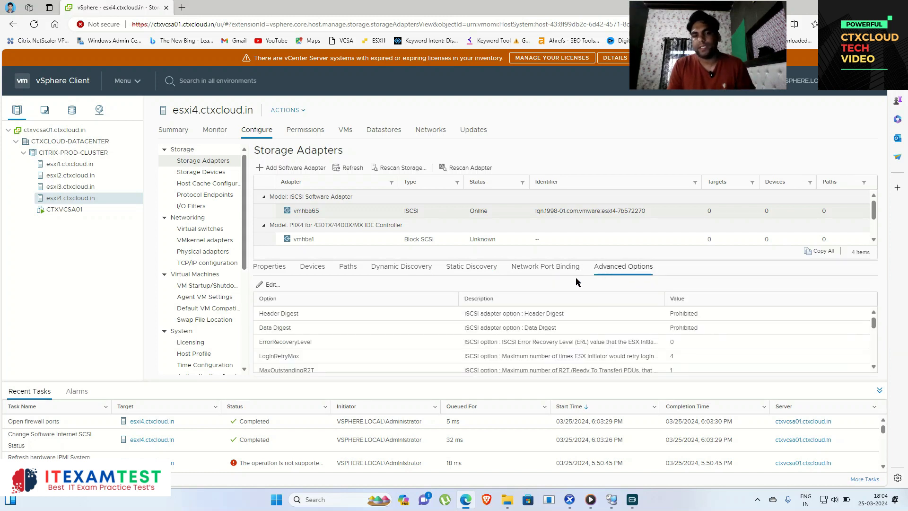
- Bind the iSCSI adapter vmhba65 to the Storage-PG (Storage) port group on vmk1, and rescan the adapter
{"action": "left_click", "coordinate": [546, 275]}
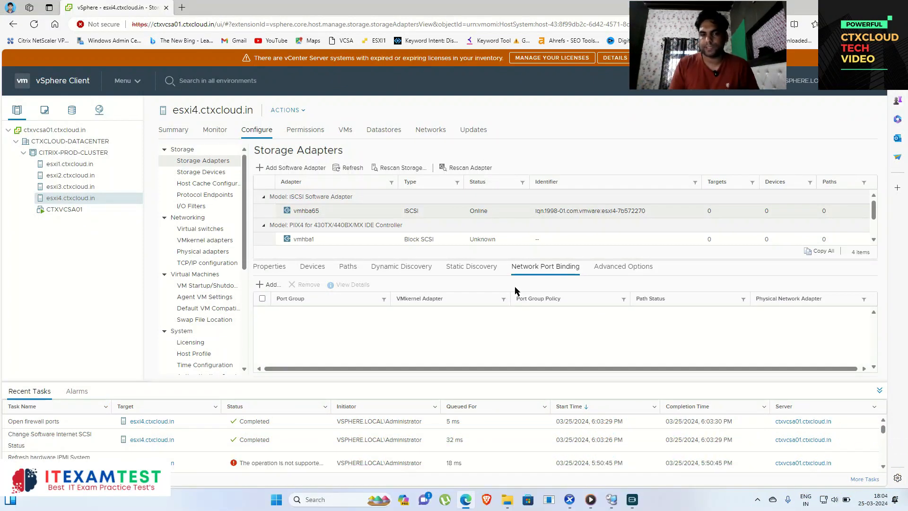
{"action": "left_click", "coordinate": [270, 285]}
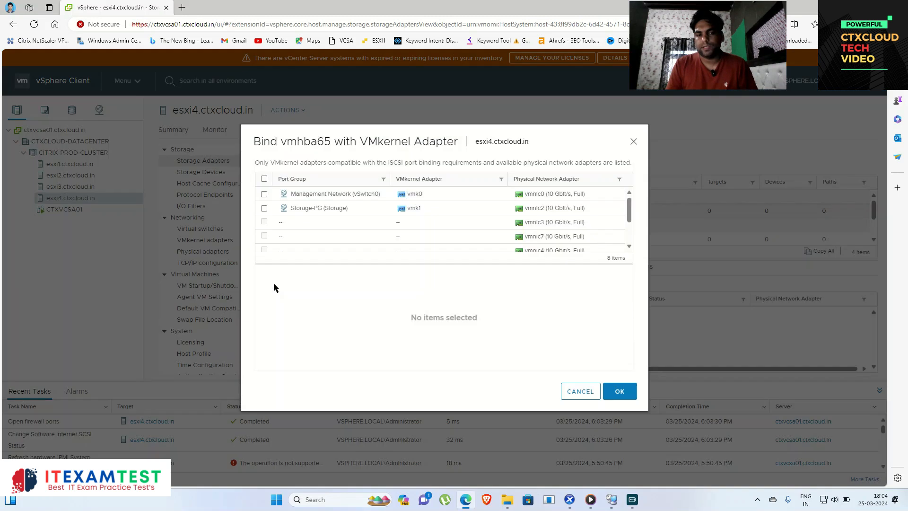
{"action": "left_click", "coordinate": [266, 208]}
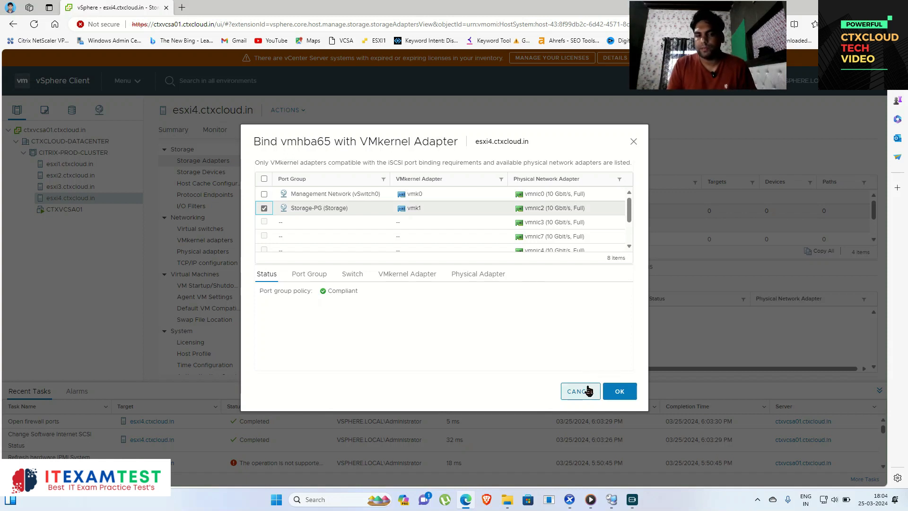
{"action": "left_click", "coordinate": [621, 392]}
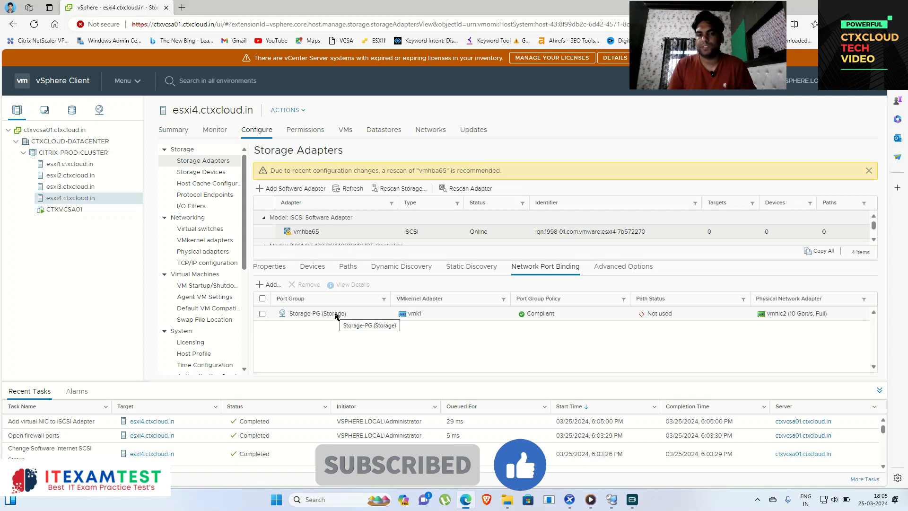
{"action": "left_click", "coordinate": [869, 171]}
{"action": "left_click", "coordinate": [467, 169]}
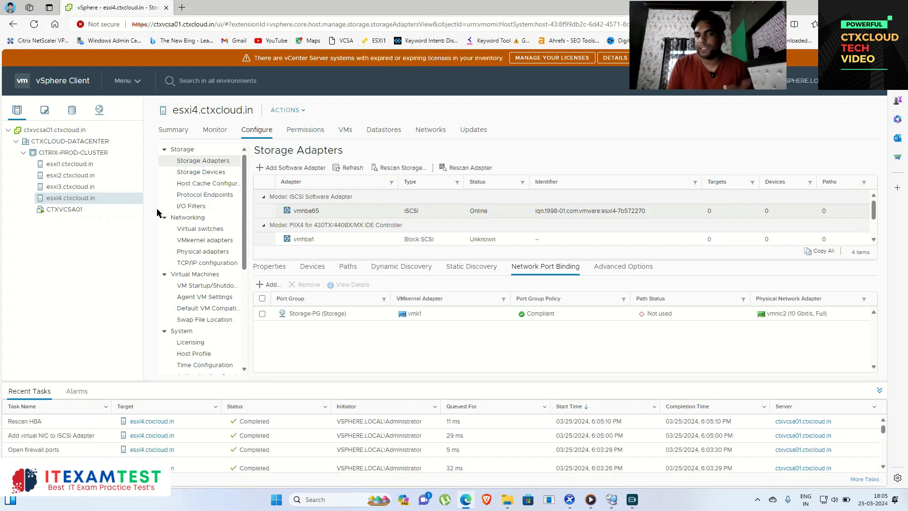
- Check the storage devices of esxi4.ctxcloud.in, and refresh the capacity information of the CITRIX-PROD-STORAGE datastore
{"action": "left_click", "coordinate": [194, 175]}
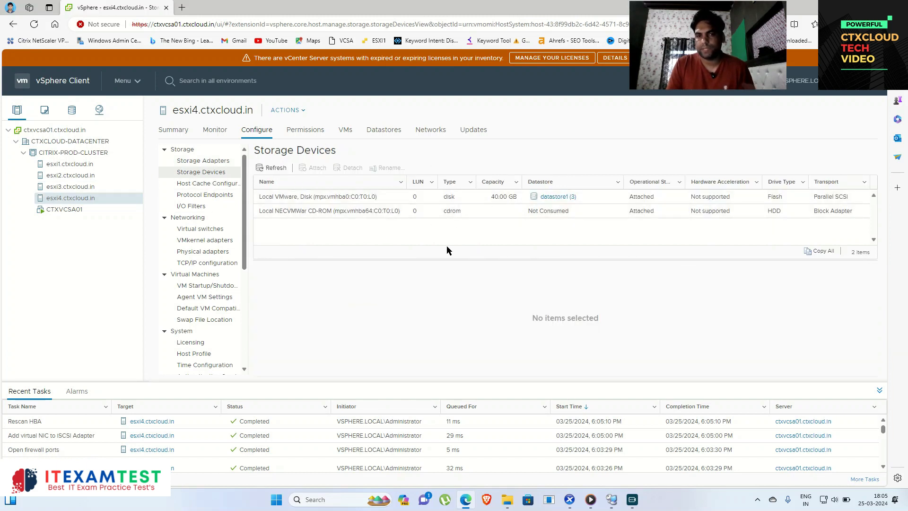
{"action": "left_click", "coordinate": [72, 110]}
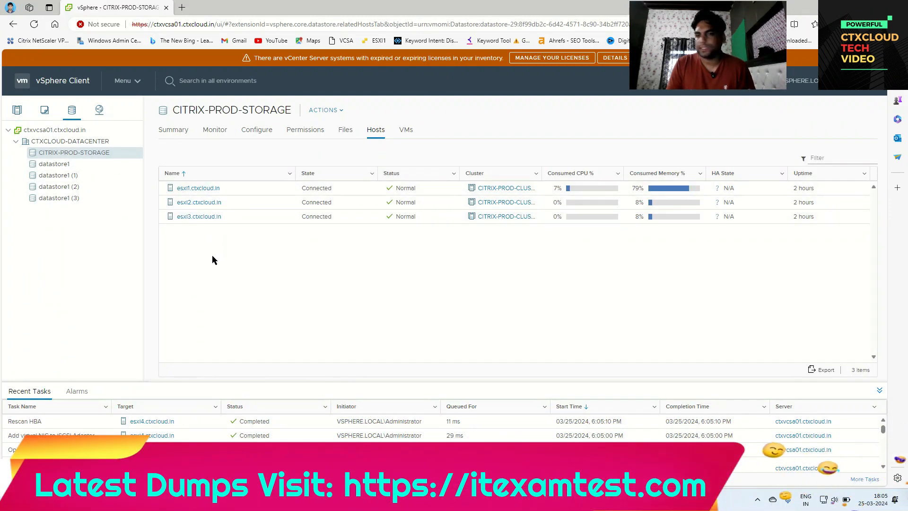
{"action": "right_click", "coordinate": [78, 153]}
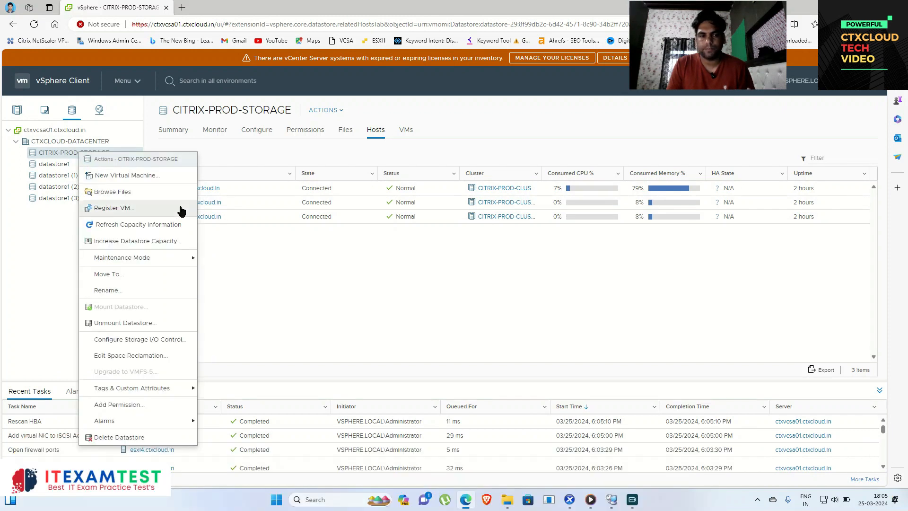
{"action": "left_click", "coordinate": [112, 225]}
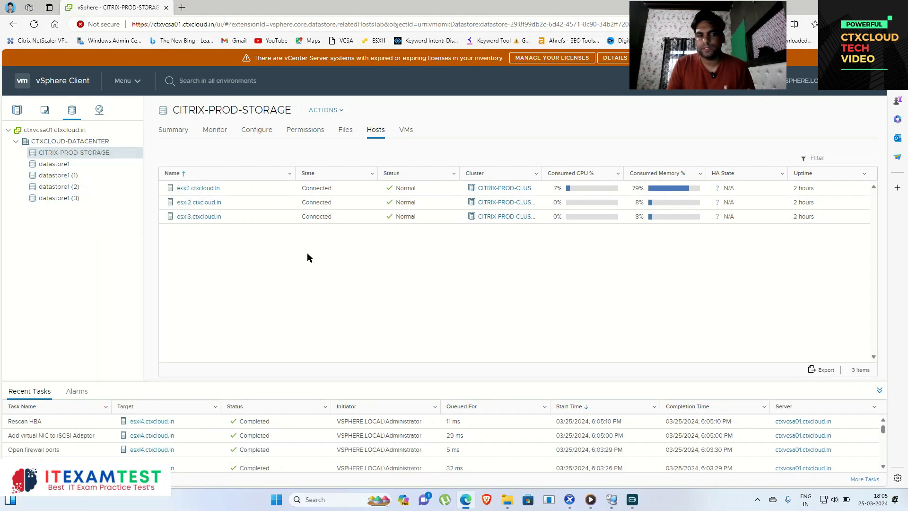
{"action": "right_click", "coordinate": [107, 157]}
{"action": "left_click", "coordinate": [324, 301]}
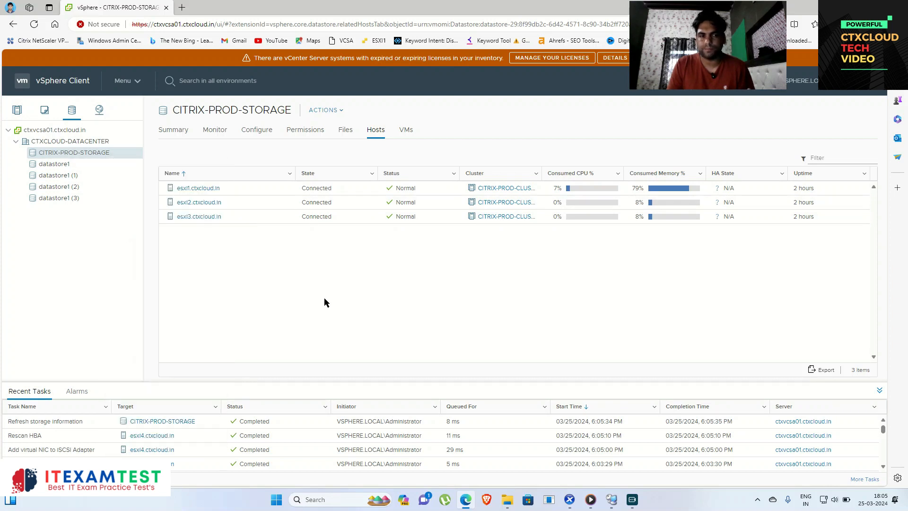
- Return to the storage adapters of esxi4.ctxcloud.in and select the iSCSI software adapter vmhba65
{"action": "left_click", "coordinate": [17, 110]}
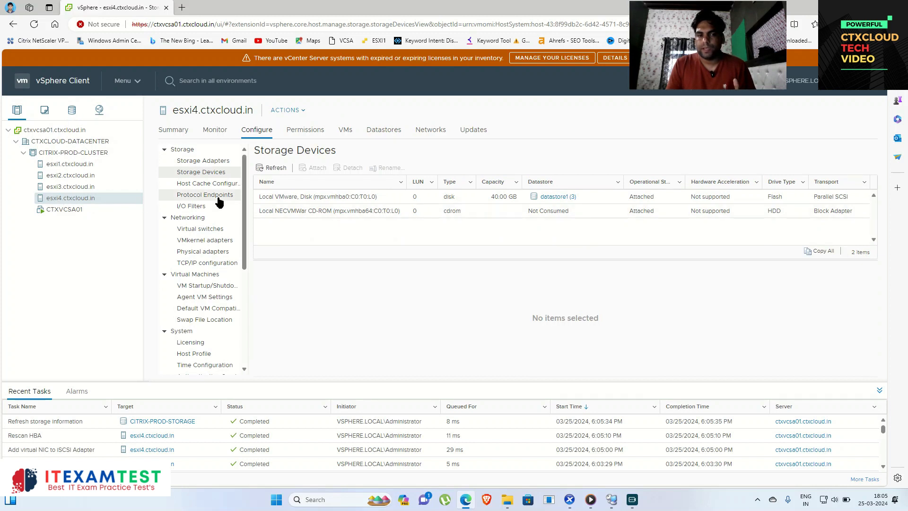
{"action": "left_click", "coordinate": [204, 161]}
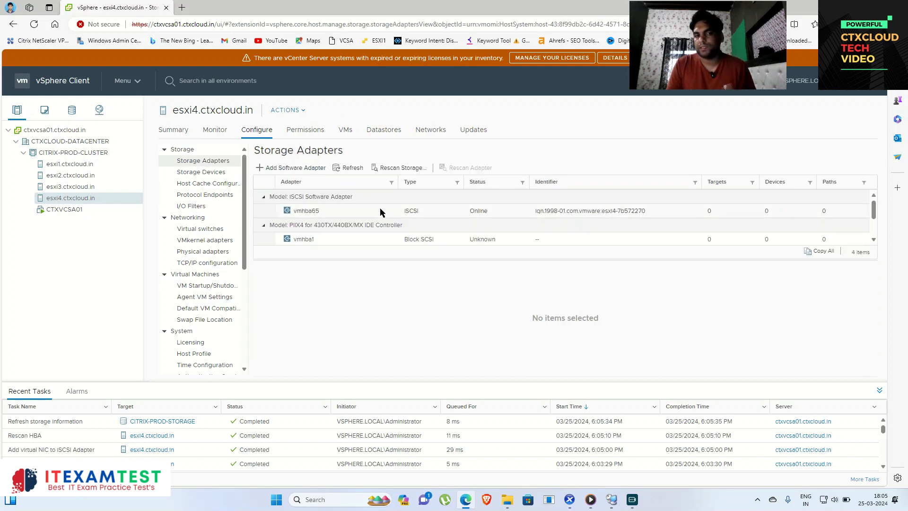
{"action": "left_click", "coordinate": [327, 211]}
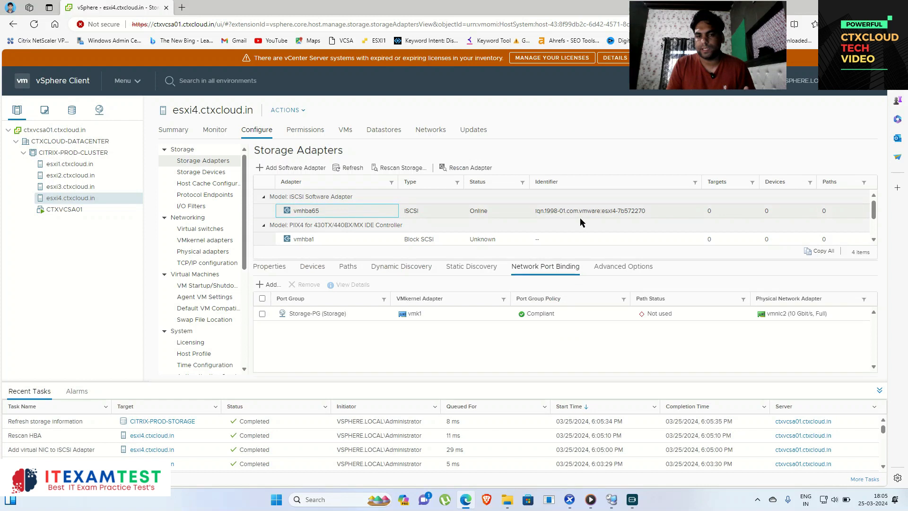
{"action": "left_click", "coordinate": [453, 266]}
{"action": "left_click", "coordinate": [269, 284]}
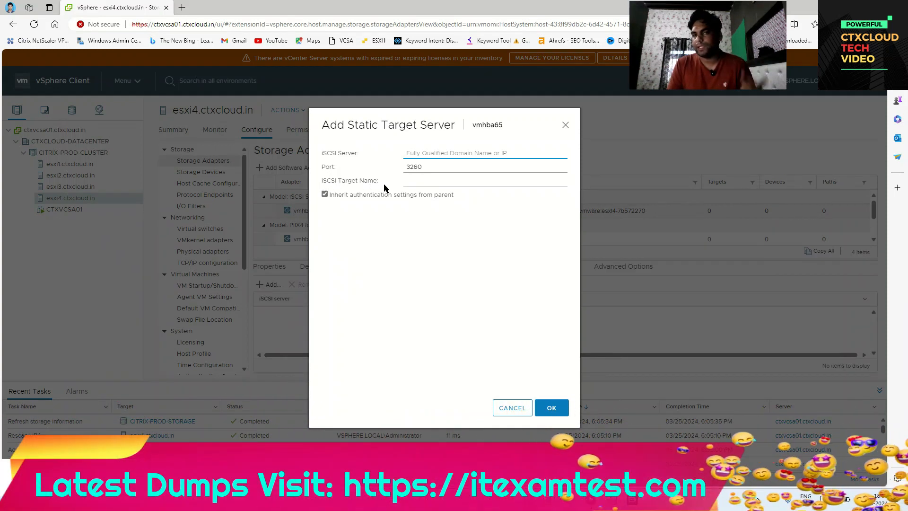
{"action": "left_click", "coordinate": [508, 407]}
- Add a dynamic discovery send target to vmhba65 with iSCSI server 192.168.1.8 on port 3260, inheriting the authentication settings
{"action": "left_click", "coordinate": [402, 269]}
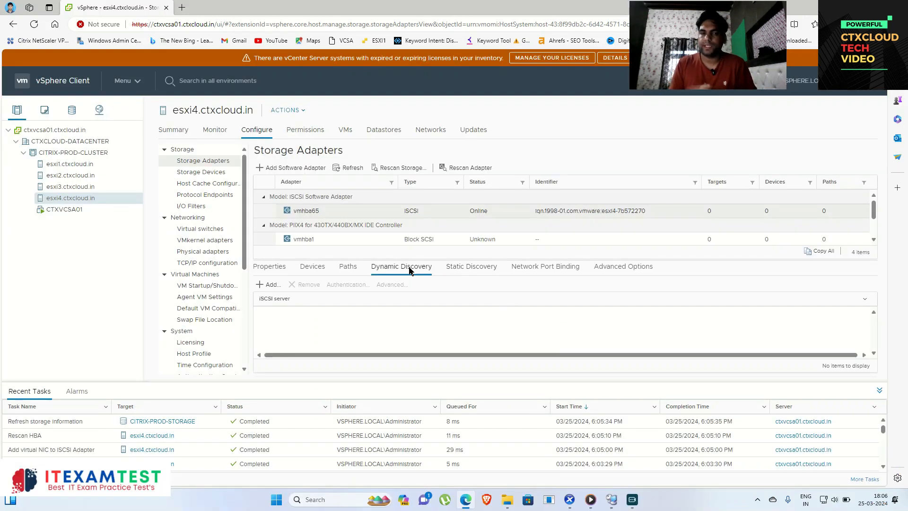
{"action": "left_click", "coordinate": [268, 285]}
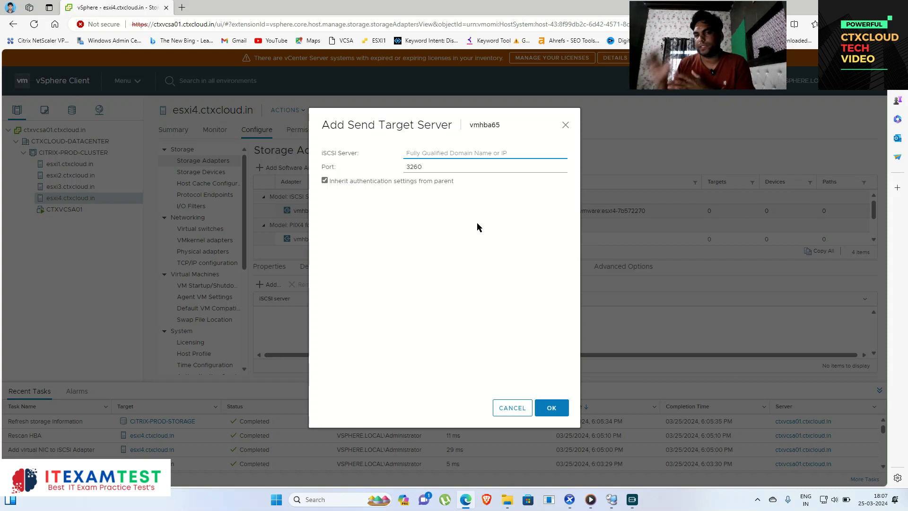
{"action": "left_click", "coordinate": [438, 149]}
{"action": "type", "text": "192.168.1.8"}
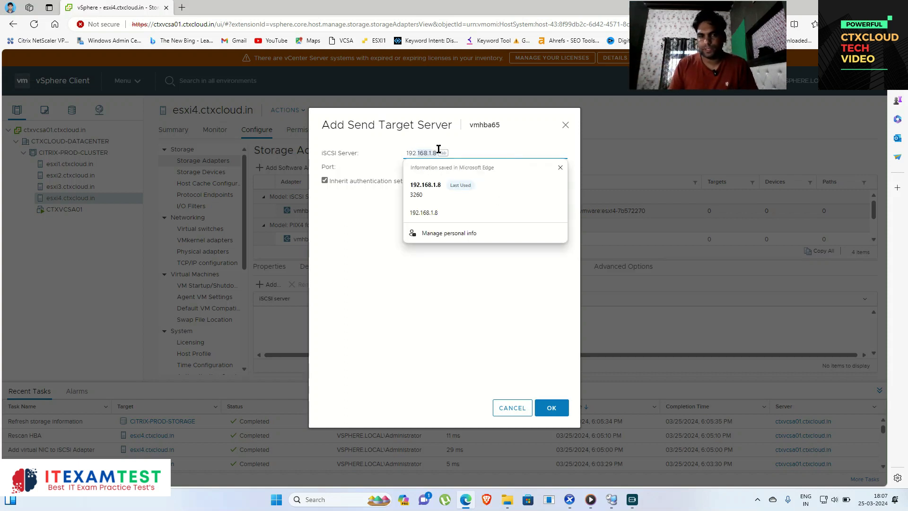
{"action": "key", "text": "Tab"}
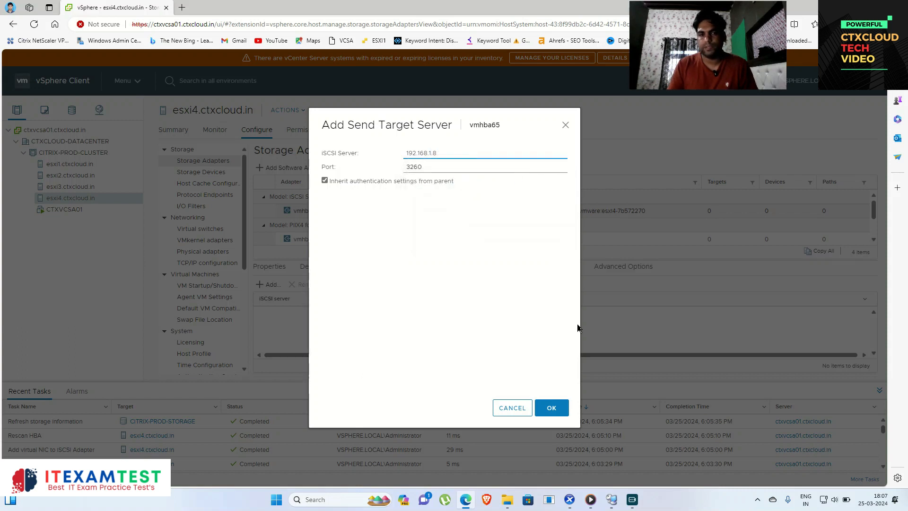
{"action": "left_click", "coordinate": [552, 407]}
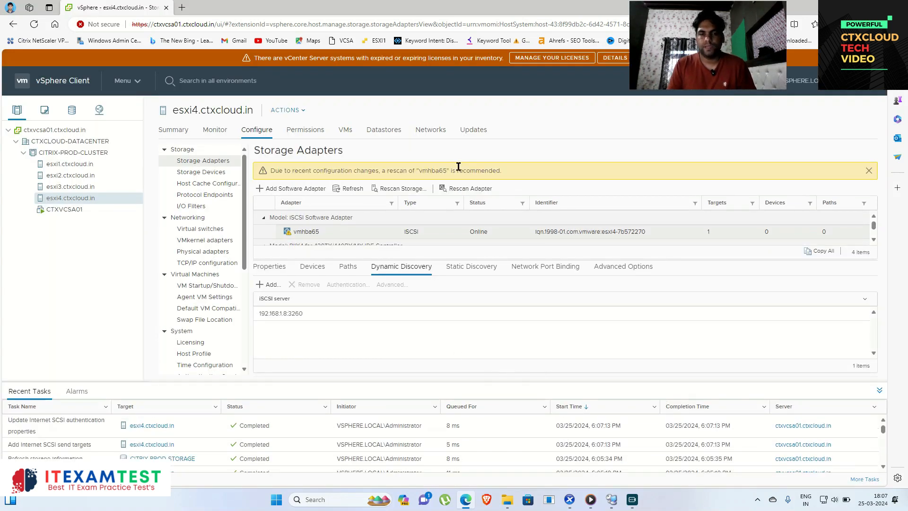
- Rescan the vmhba65 adapter, and rescan the storage of esxi4.ctxcloud.in for new devices and VMFS volumes
{"action": "left_click", "coordinate": [465, 190]}
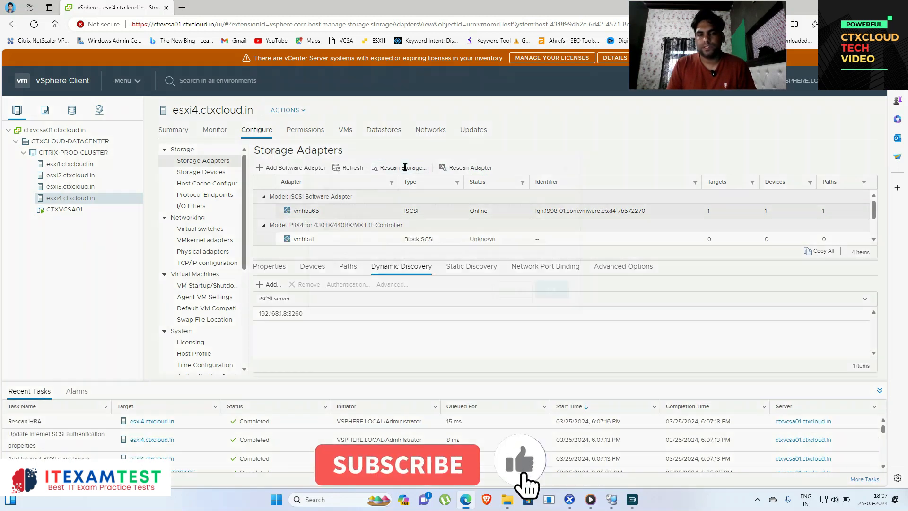
{"action": "left_click", "coordinate": [403, 168]}
{"action": "left_click", "coordinate": [550, 325]}
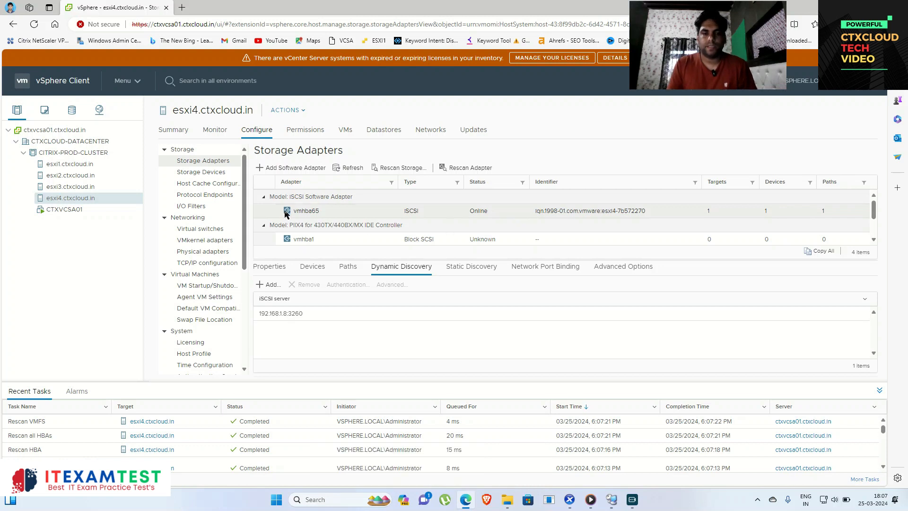
- Check the storage devices and adapters of esxi4.ctxcloud.in, and review the connected hosts and summary of the CITRIX-PROD-STORAGE datastore
{"action": "left_click", "coordinate": [197, 174]}
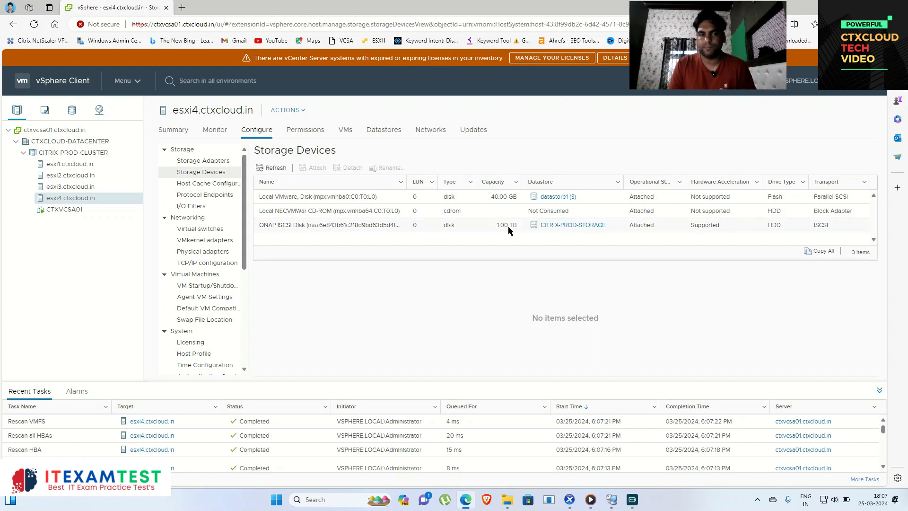
{"action": "left_click", "coordinate": [71, 112]}
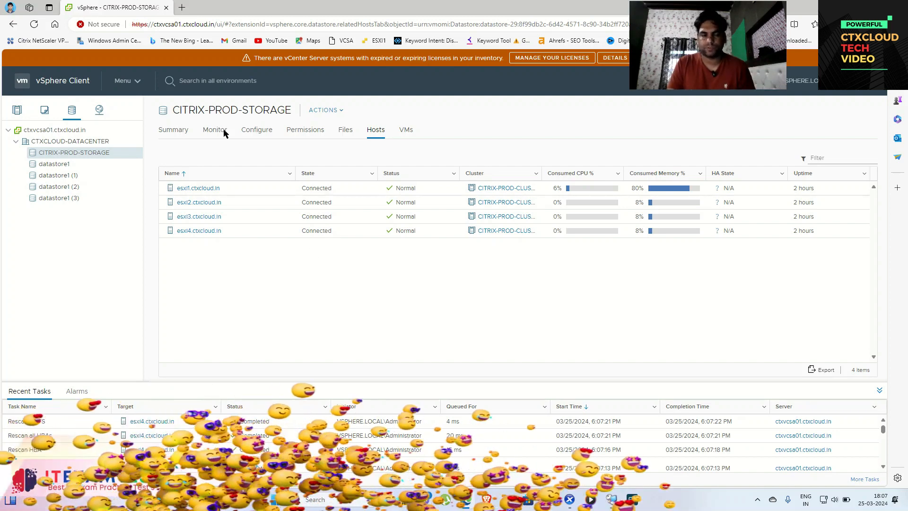
{"action": "left_click", "coordinate": [175, 135]}
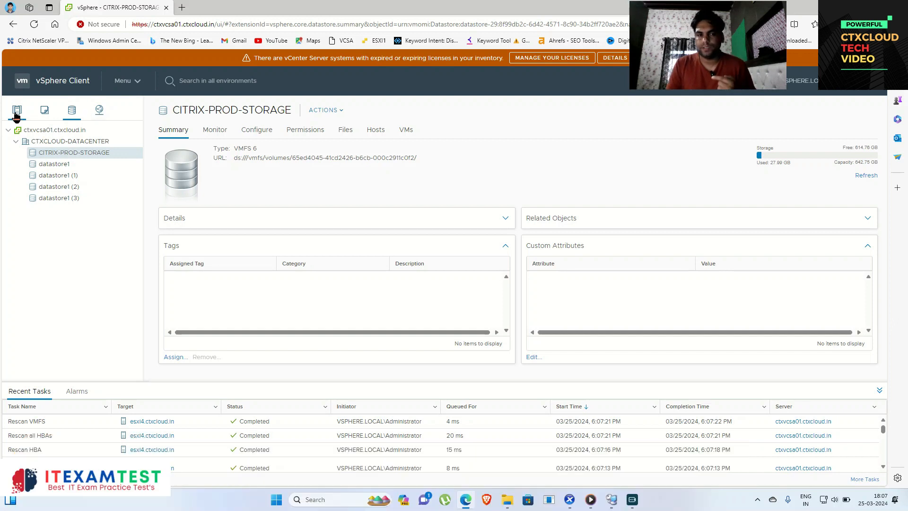
{"action": "left_click", "coordinate": [17, 110]}
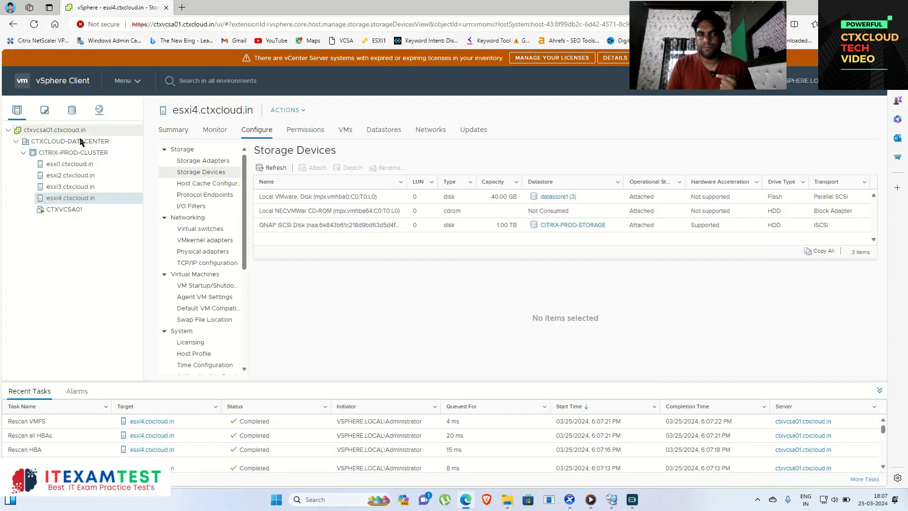
{"action": "left_click", "coordinate": [209, 161]}
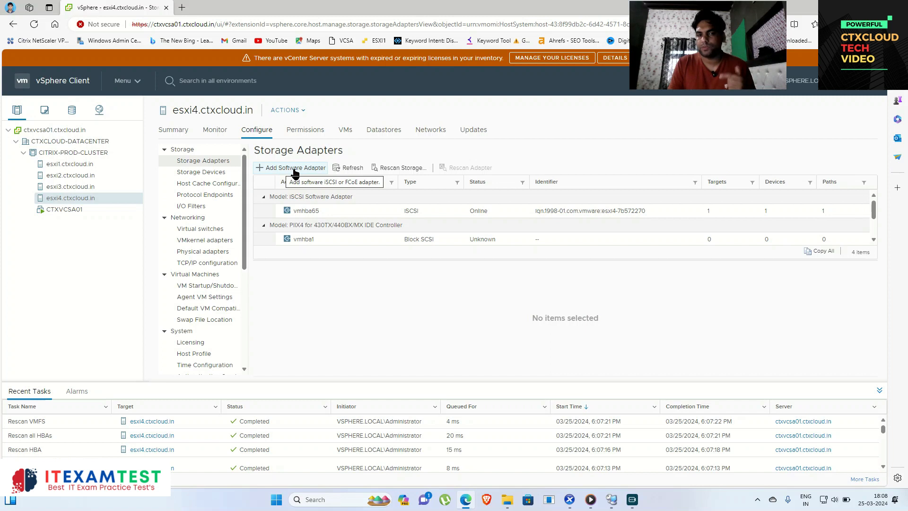
{"action": "left_click", "coordinate": [218, 177]}
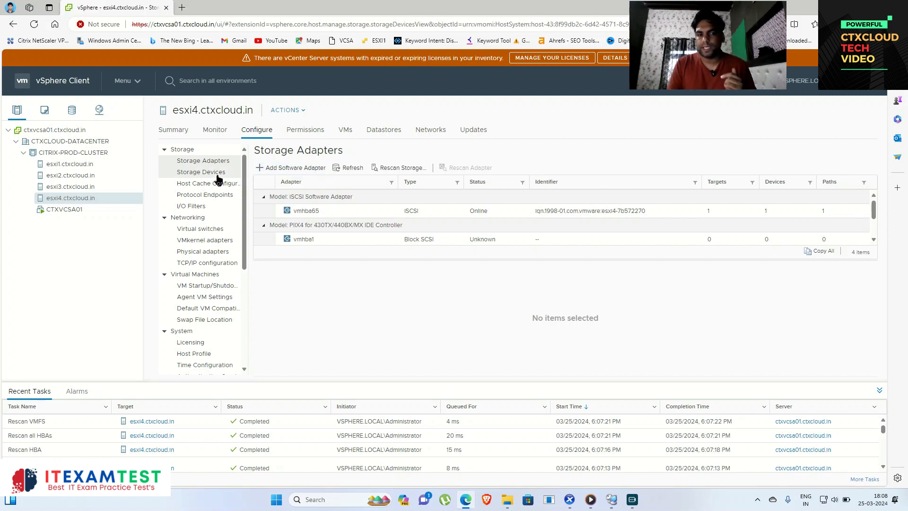